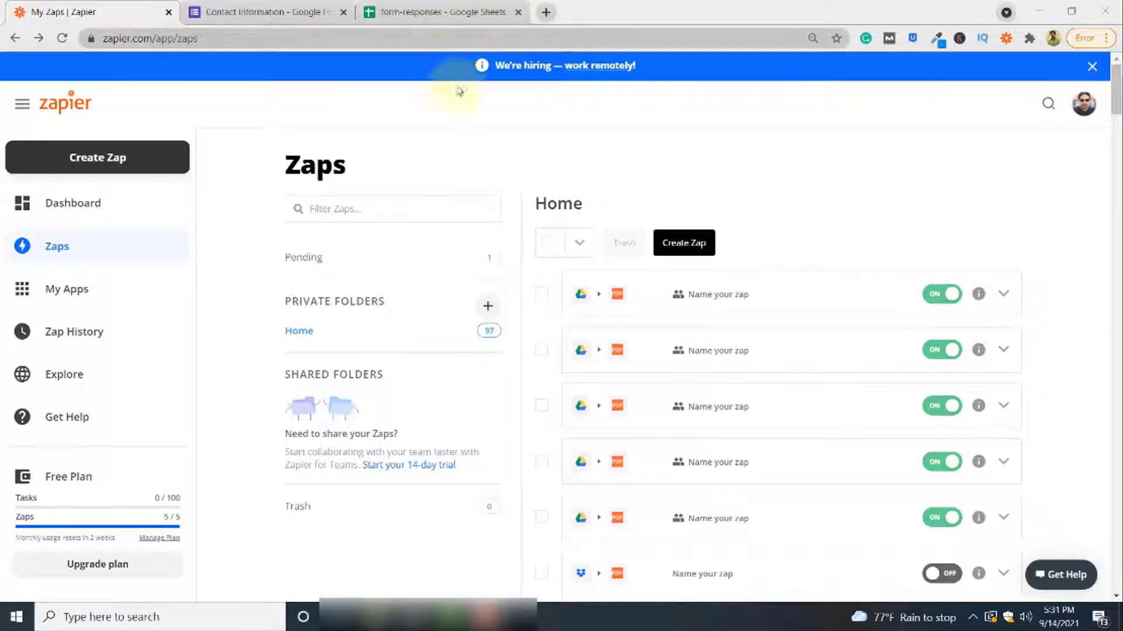
Switch to the Contact Information form's responses summary showing its single response
{"action": "left_click", "coordinate": [294, 10]}
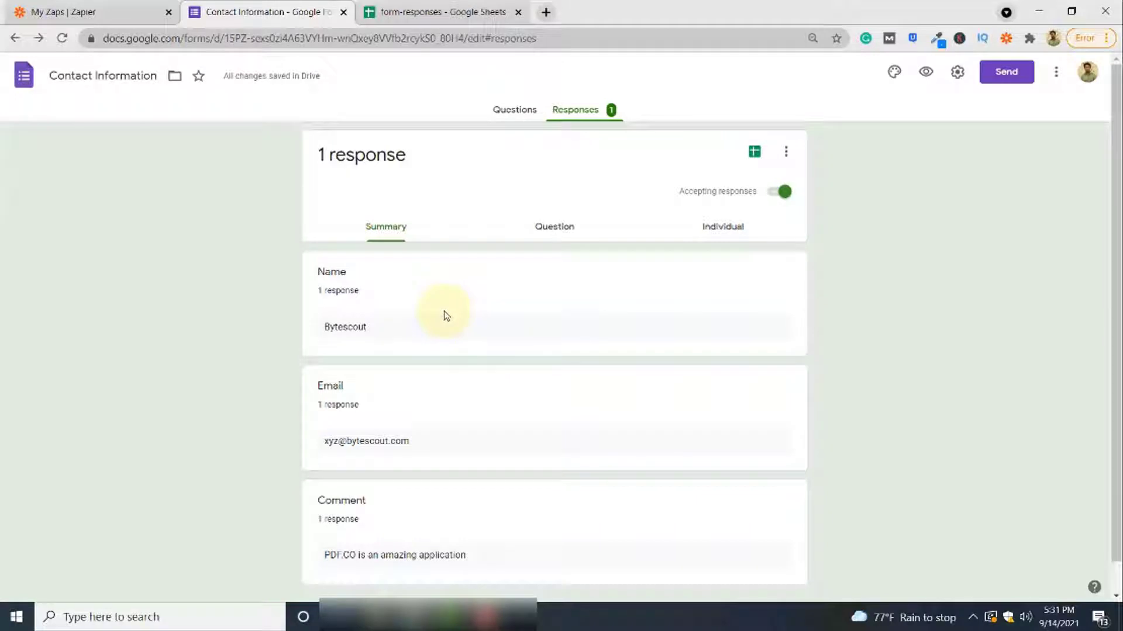
Check the response row in the form-responses sheet, then start a new Zap in Zapier
{"action": "left_click", "coordinate": [438, 12]}
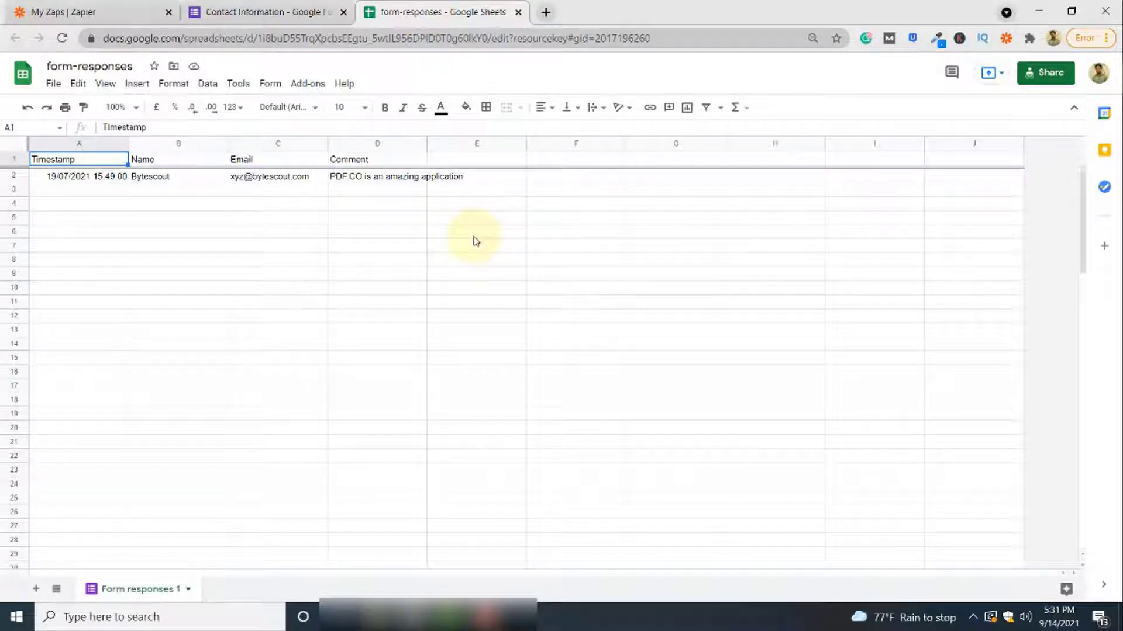
{"action": "left_click", "coordinate": [89, 12]}
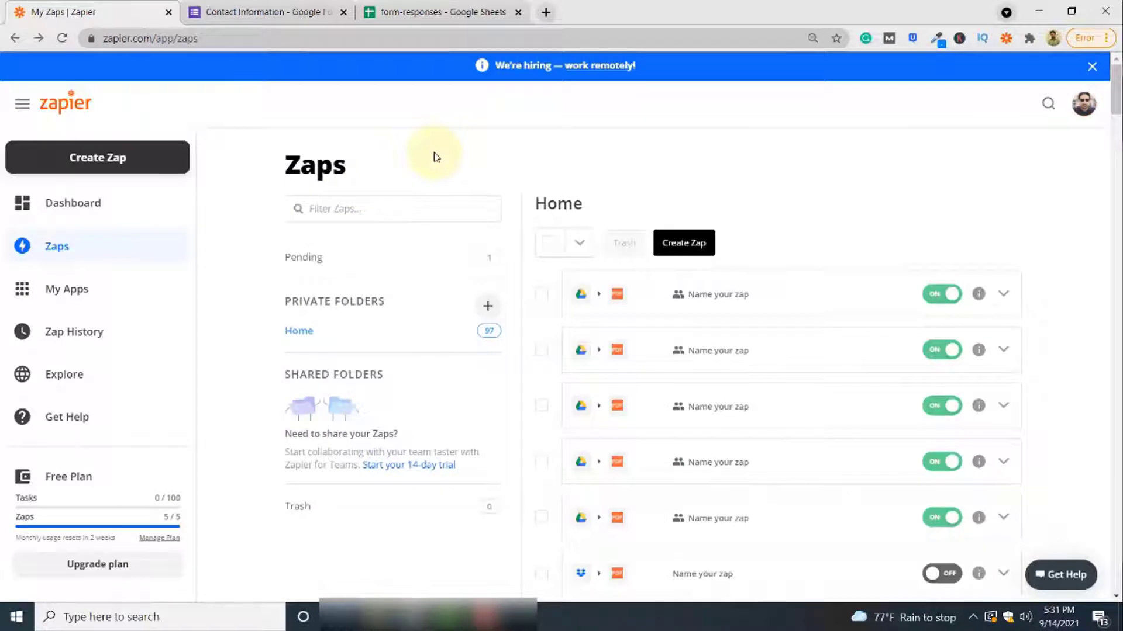
{"action": "left_click", "coordinate": [152, 167]}
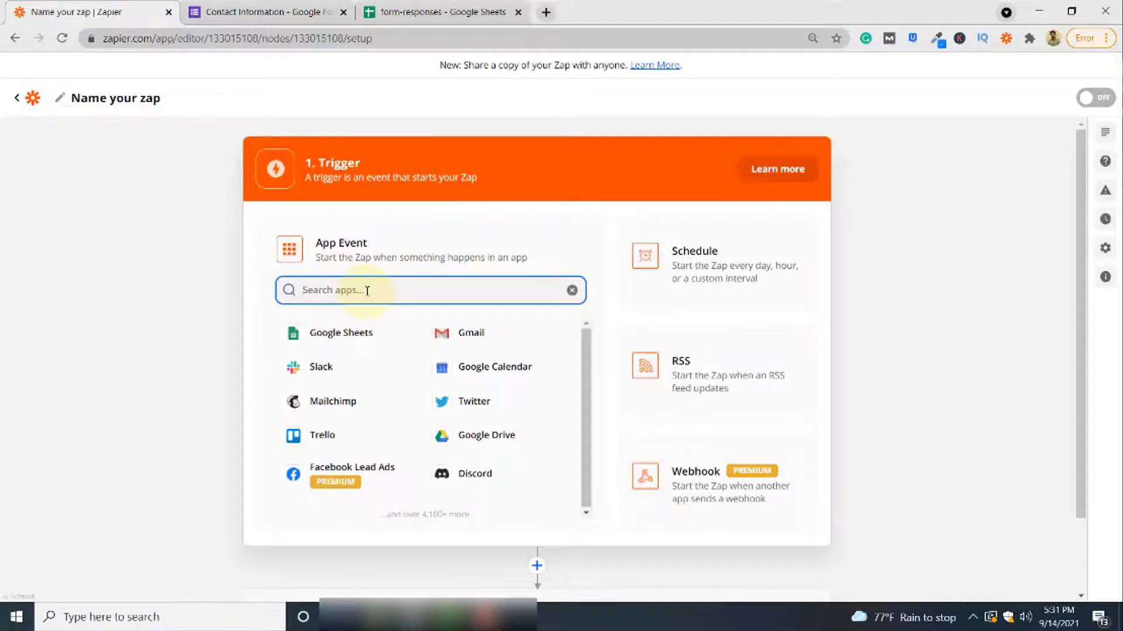
Set the trigger to Google Sheets with the New Spreadsheet Row event
{"action": "left_click", "coordinate": [357, 334]}
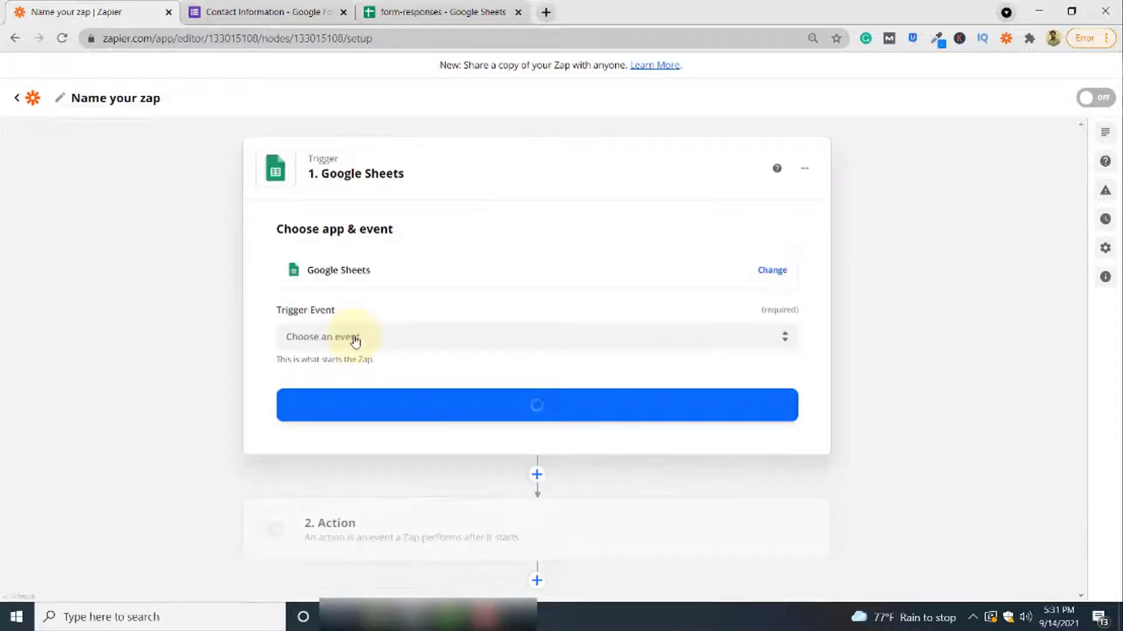
{"action": "left_click", "coordinate": [383, 338]}
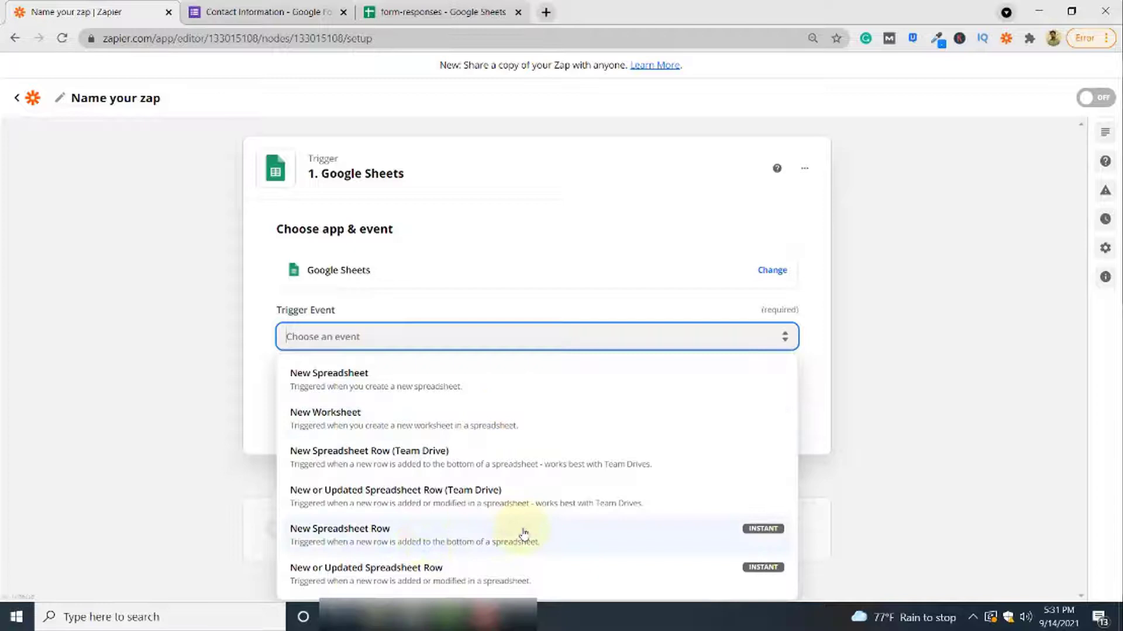
{"action": "left_click", "coordinate": [561, 537]}
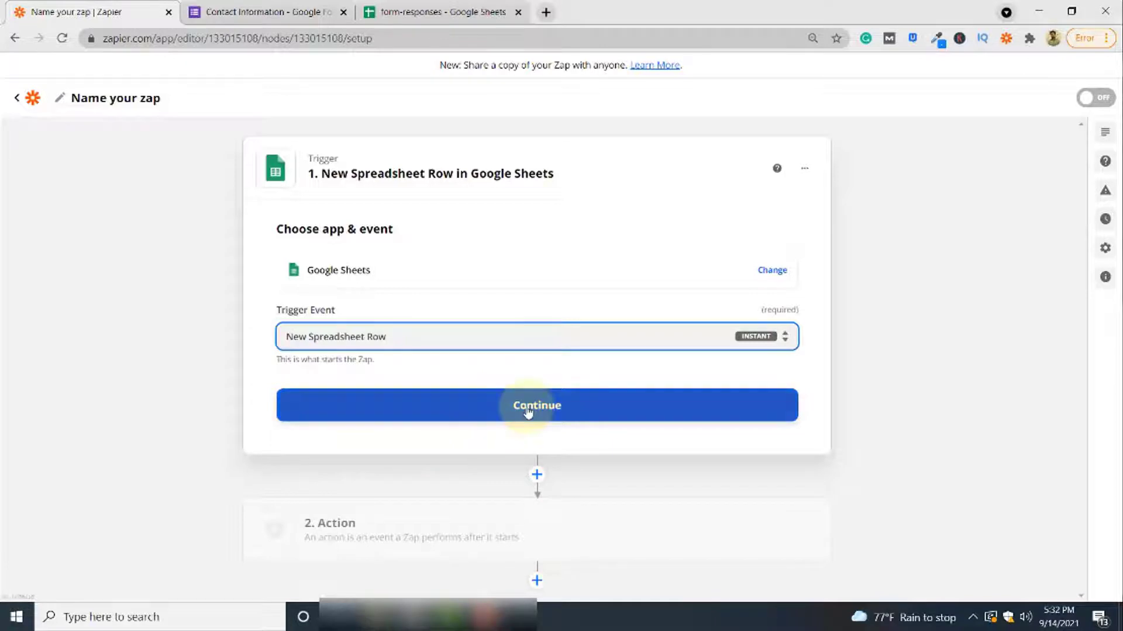
{"action": "left_click", "coordinate": [526, 412]}
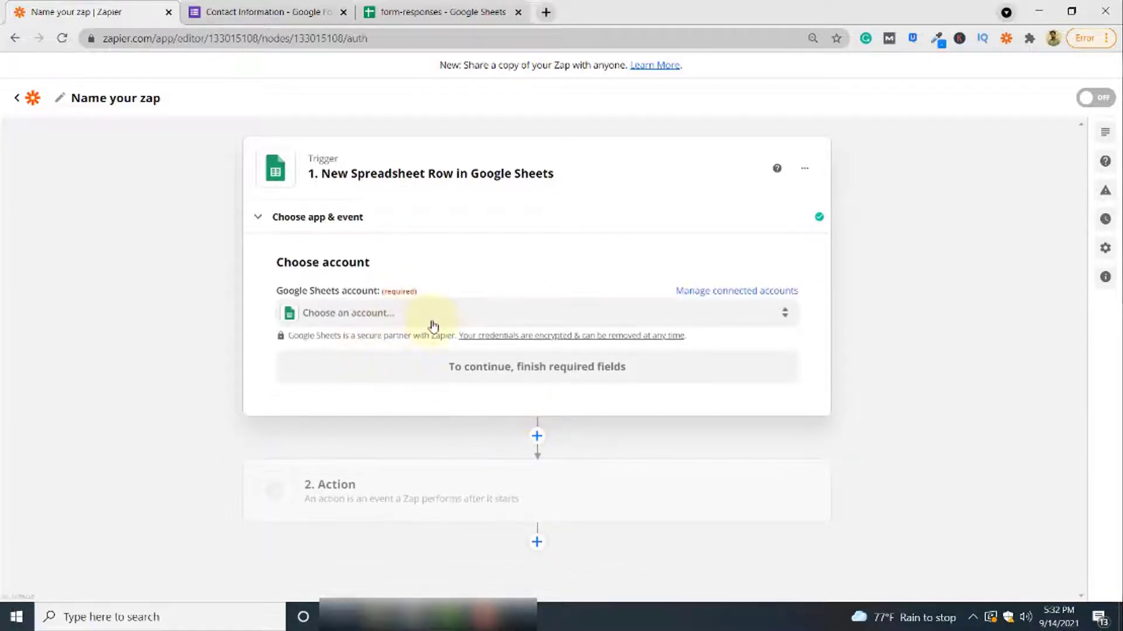
Connect the existing Google Sheets account to the trigger
{"action": "left_click", "coordinate": [435, 324]}
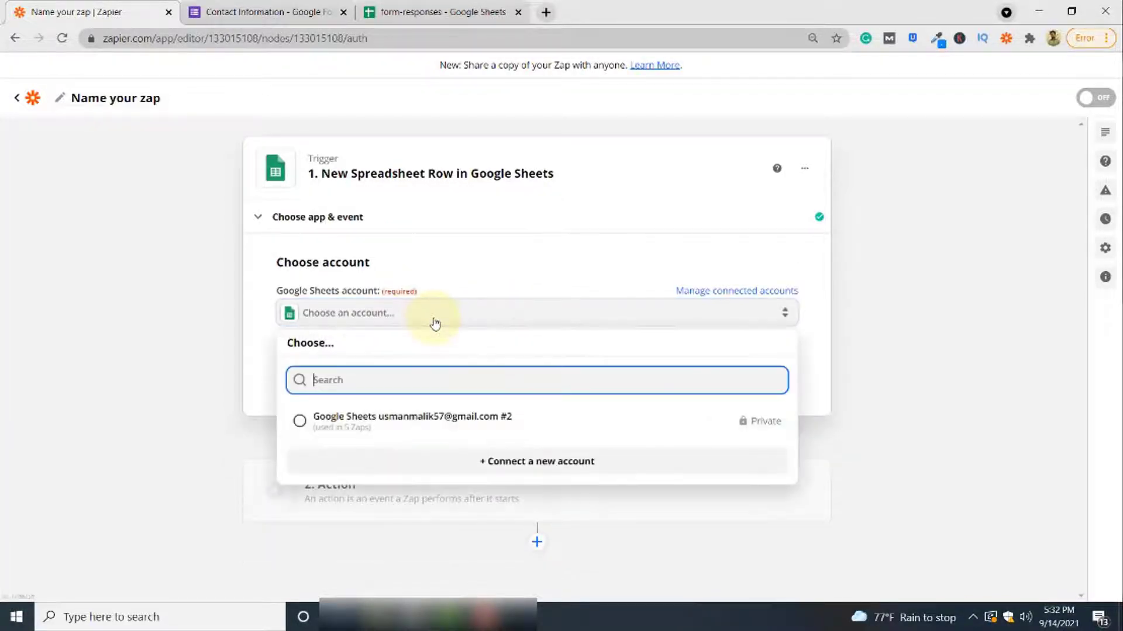
{"action": "left_click", "coordinate": [411, 431]}
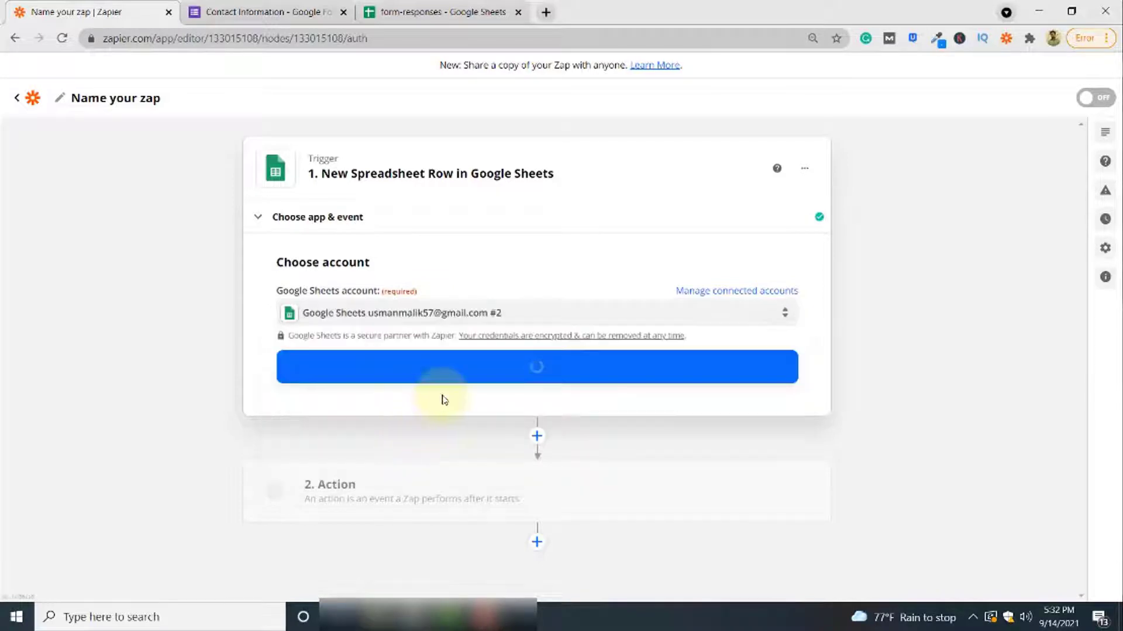
{"action": "left_click", "coordinate": [550, 379]}
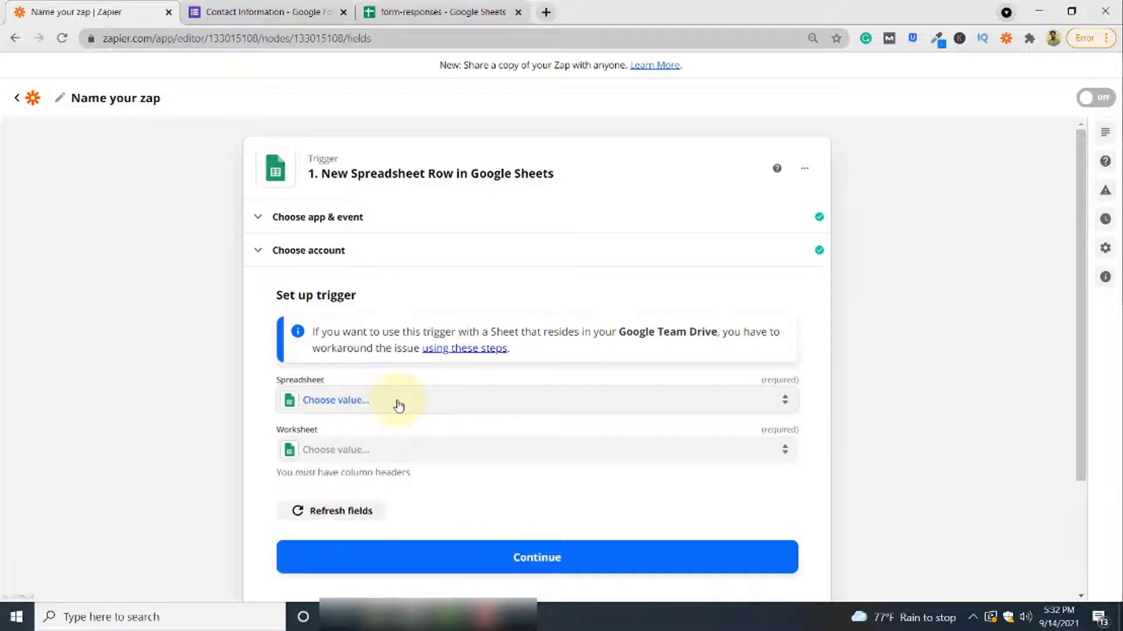
Point the trigger at the form-responses spreadsheet and its Form responses 1 worksheet
{"action": "left_click", "coordinate": [398, 405]}
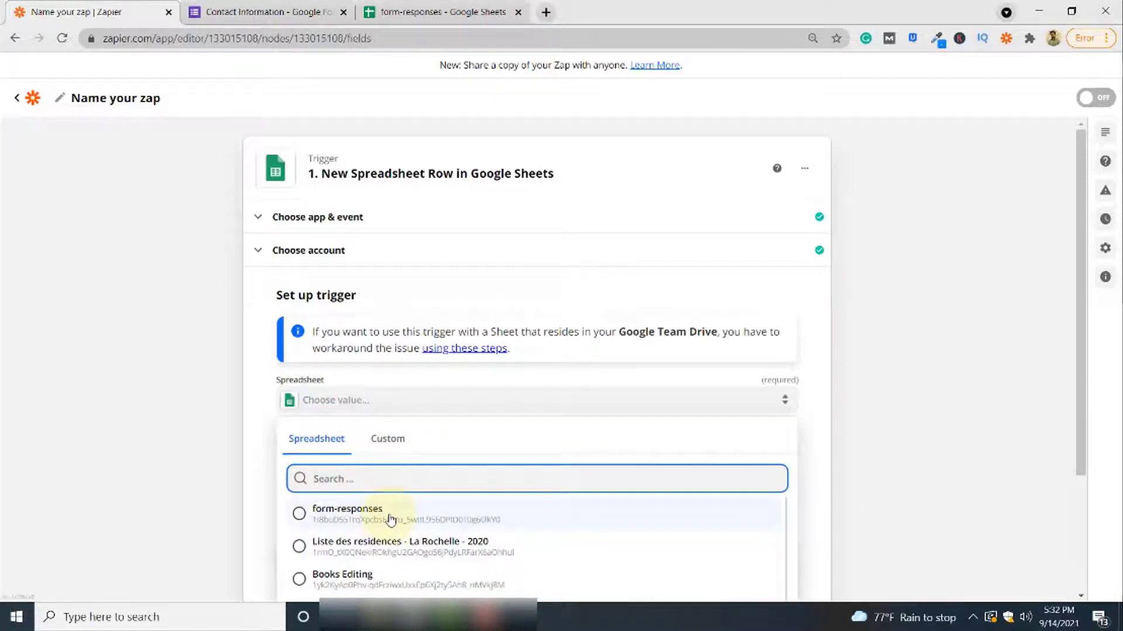
{"action": "left_click", "coordinate": [391, 519]}
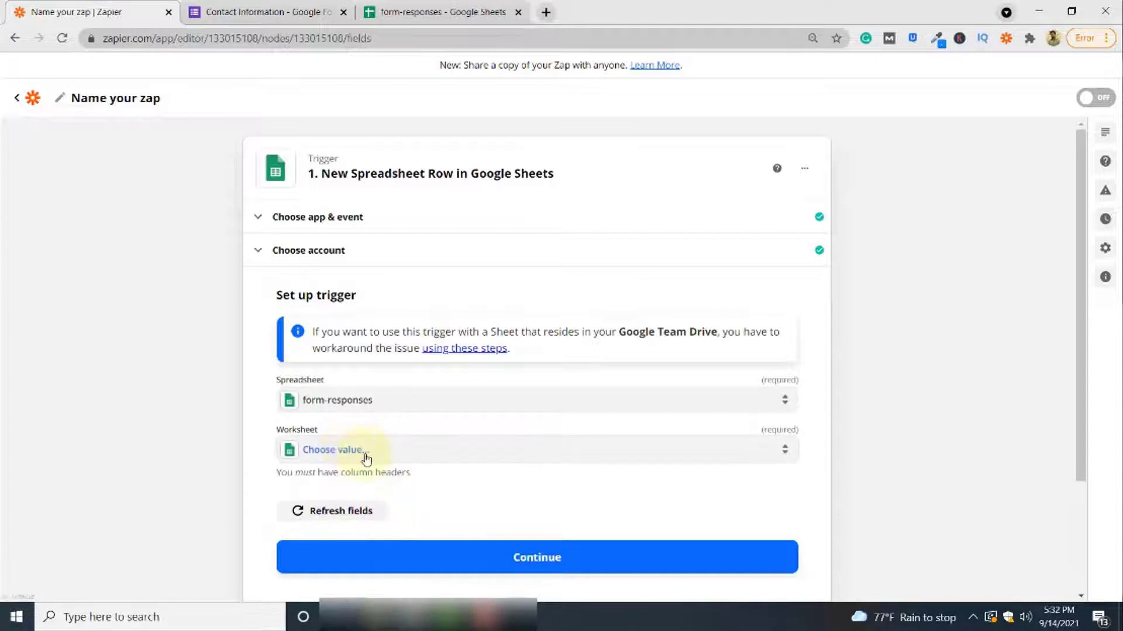
{"action": "left_click", "coordinate": [366, 456]}
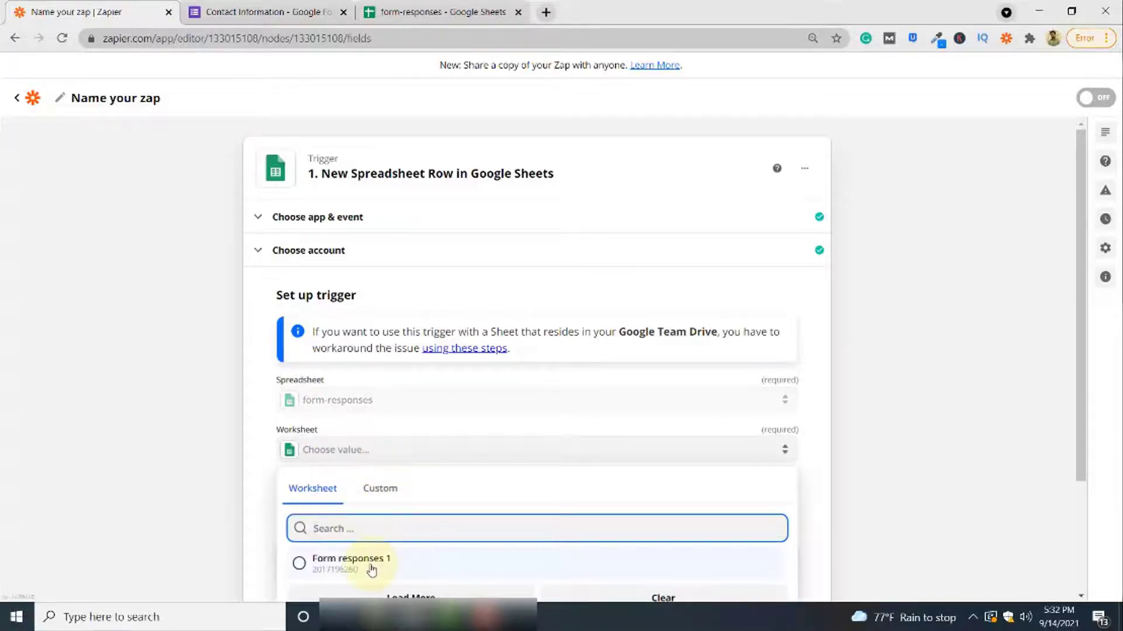
{"action": "left_click", "coordinate": [371, 566]}
{"action": "left_click", "coordinate": [409, 11]}
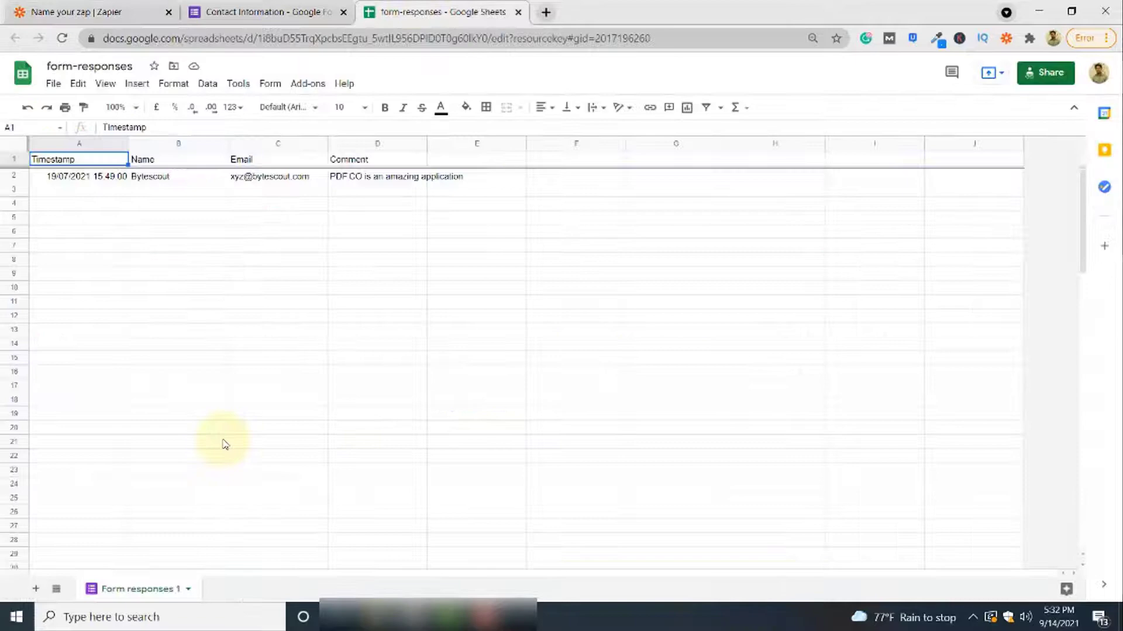
{"action": "key", "text": "ctrl+Tab"}
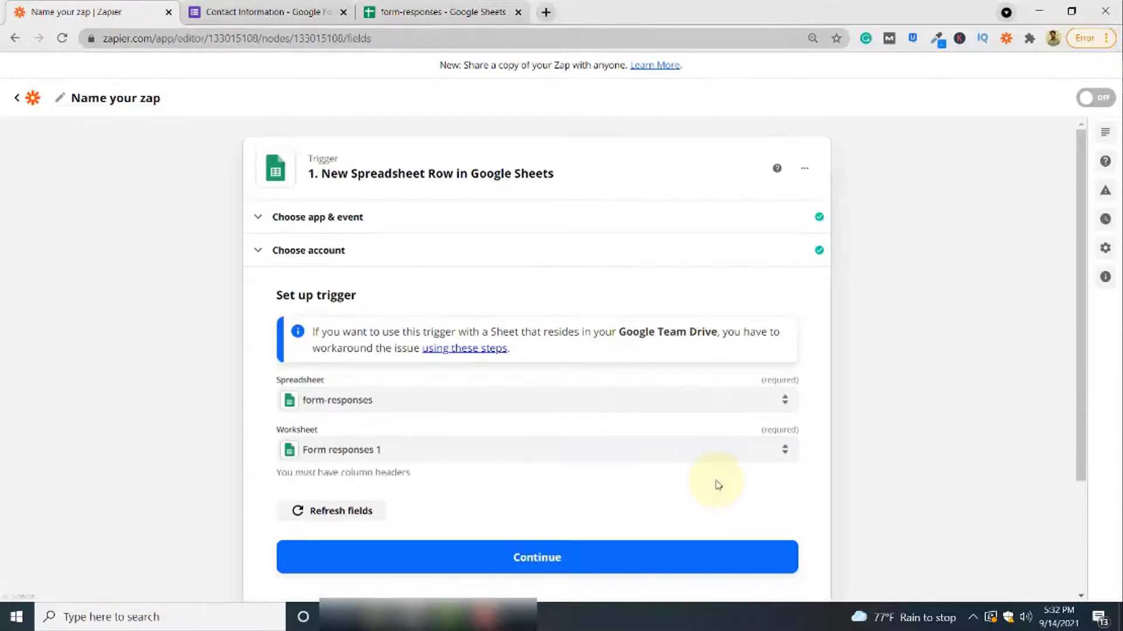
{"action": "scroll", "coordinate": [716, 484], "scroll_direction": "down", "scroll_amount": 3}
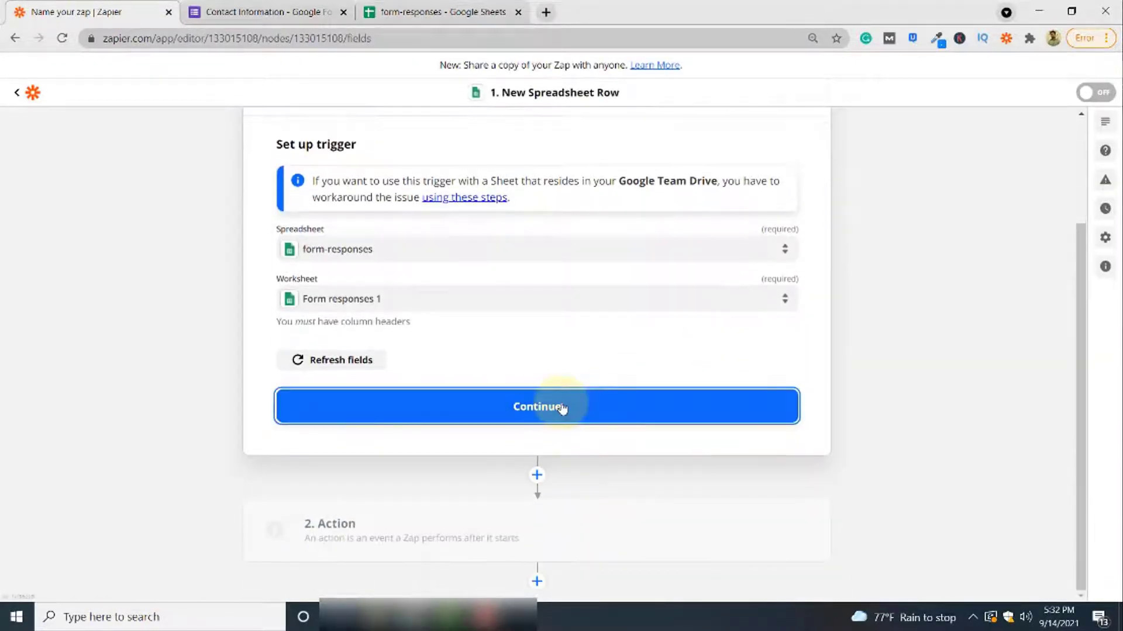
Test the trigger, fetching sample row 2 with timestamp, name, email and comment
{"action": "left_click", "coordinate": [561, 408]}
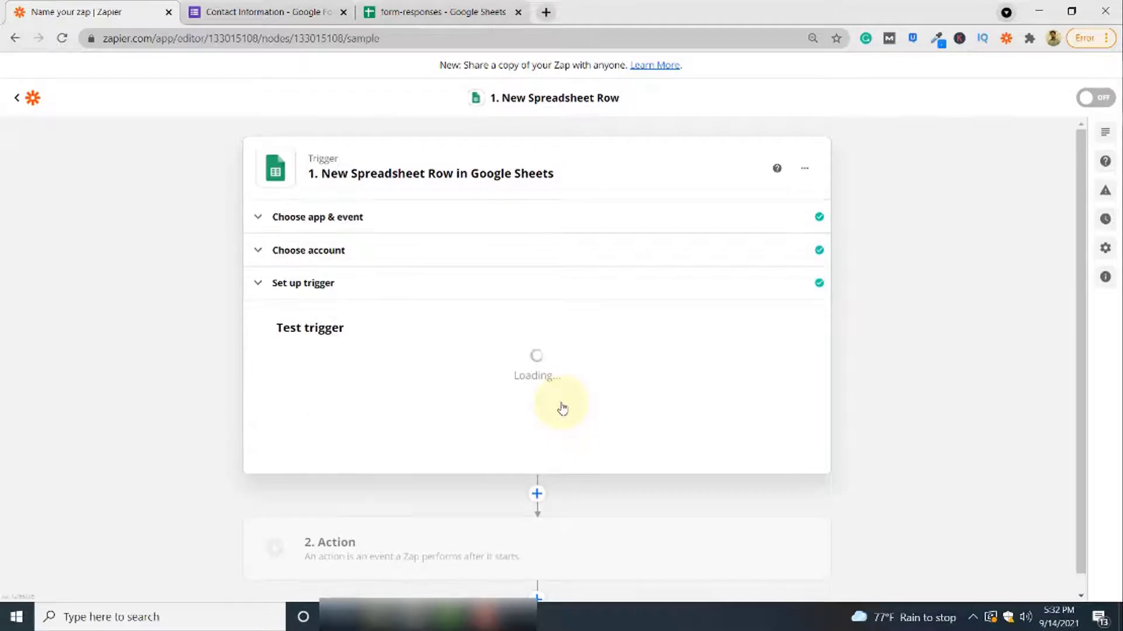
{"action": "scroll", "coordinate": [571, 462], "scroll_direction": "down", "scroll_amount": 1}
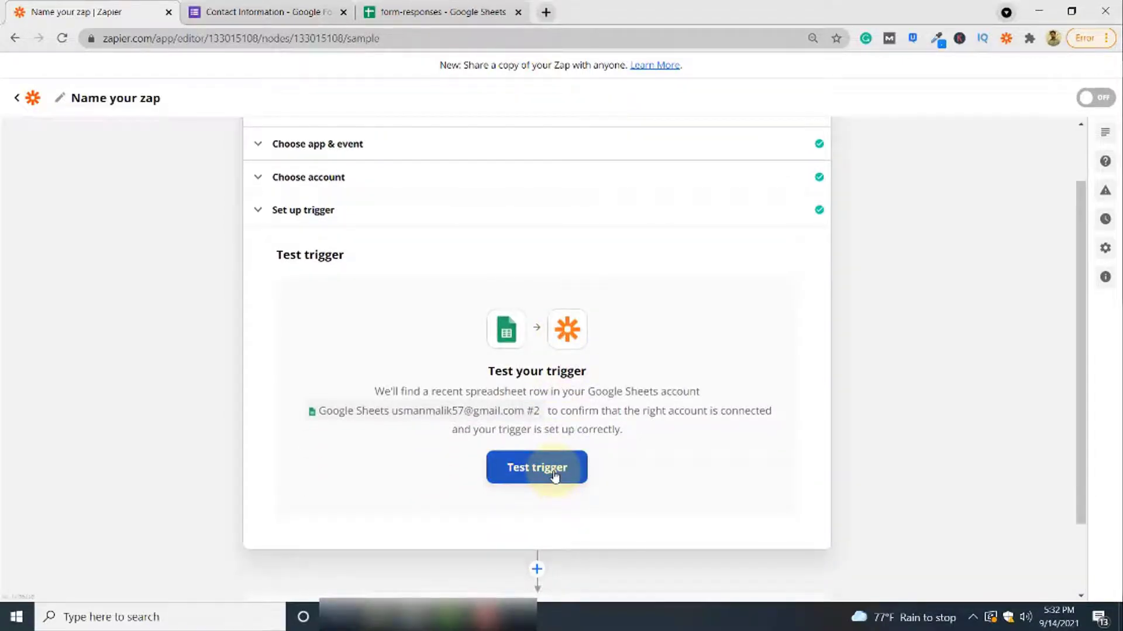
{"action": "left_click", "coordinate": [554, 476]}
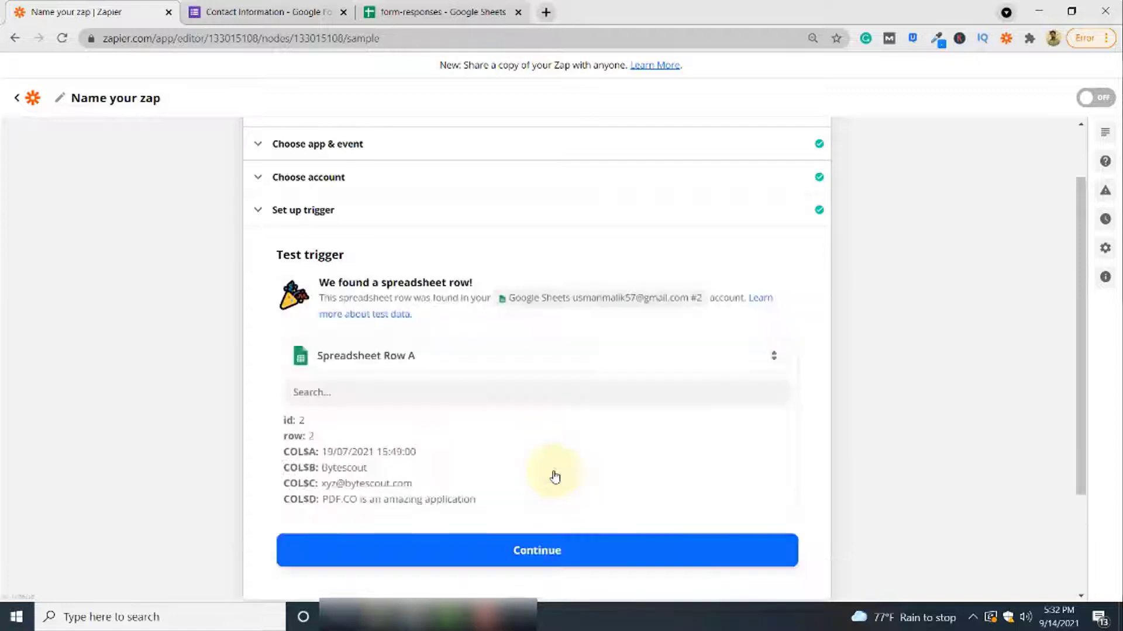
{"action": "scroll", "coordinate": [578, 485], "scroll_direction": "down", "scroll_amount": 1}
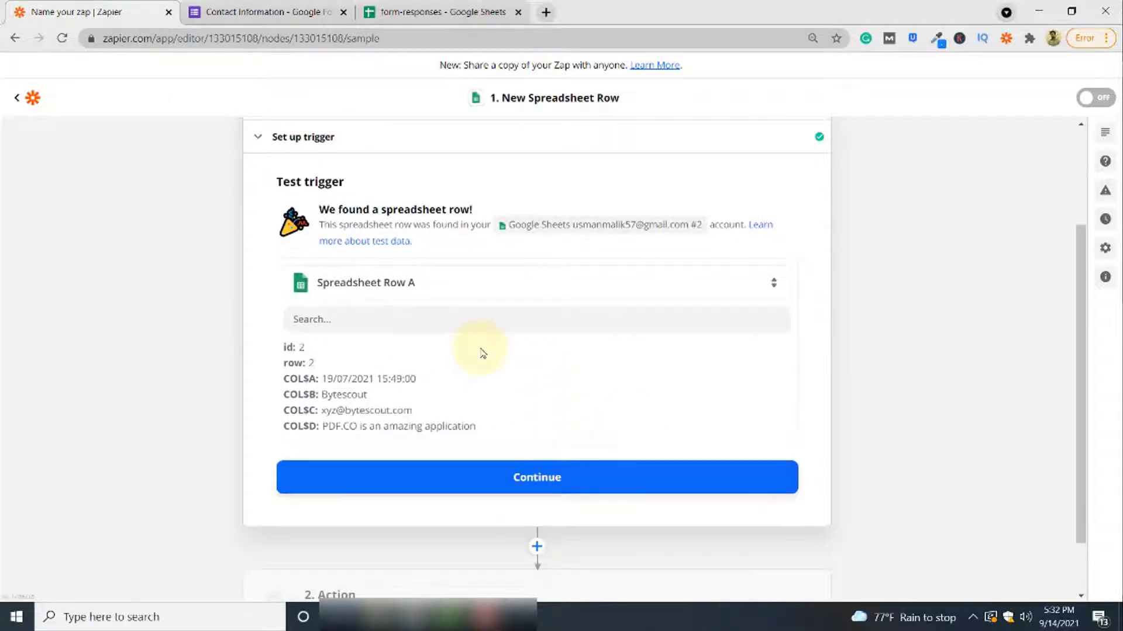
Add a PDF.co action using the Anything to PDF Converter event
{"action": "left_click", "coordinate": [612, 492]}
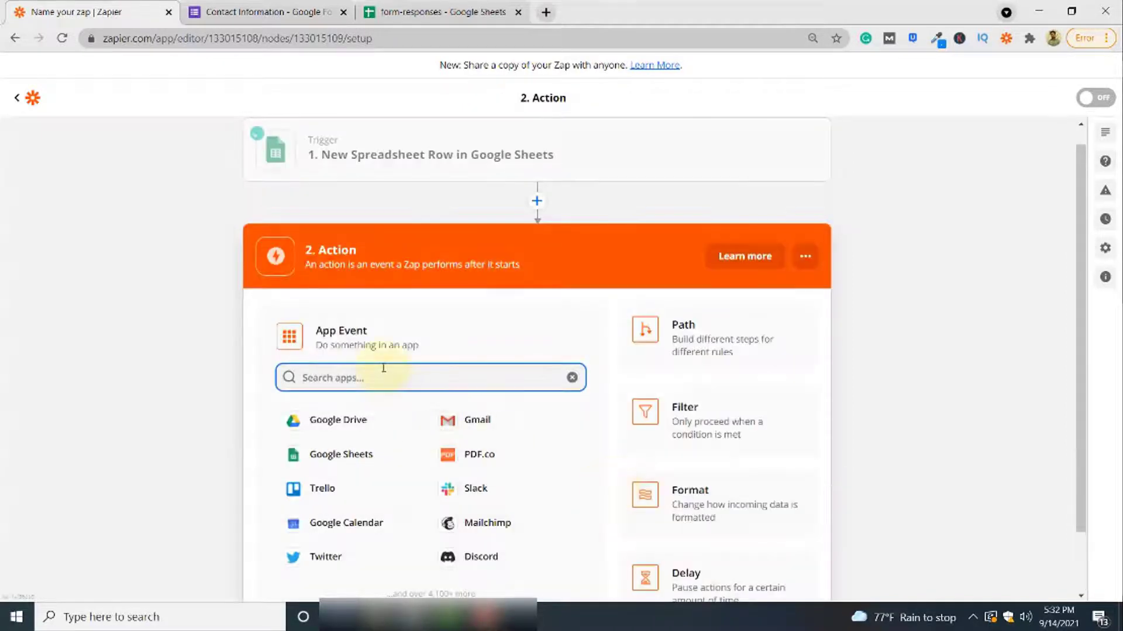
{"action": "left_click", "coordinate": [515, 462]}
{"action": "left_click", "coordinate": [442, 444]}
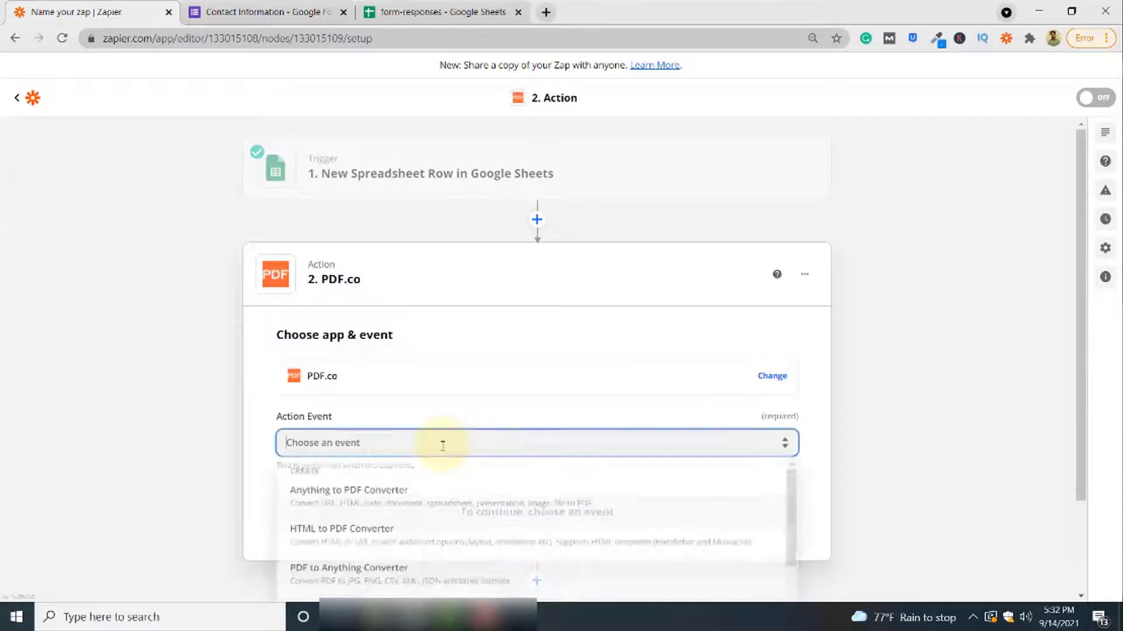
{"action": "scroll", "coordinate": [439, 456], "scroll_direction": "down", "scroll_amount": 1}
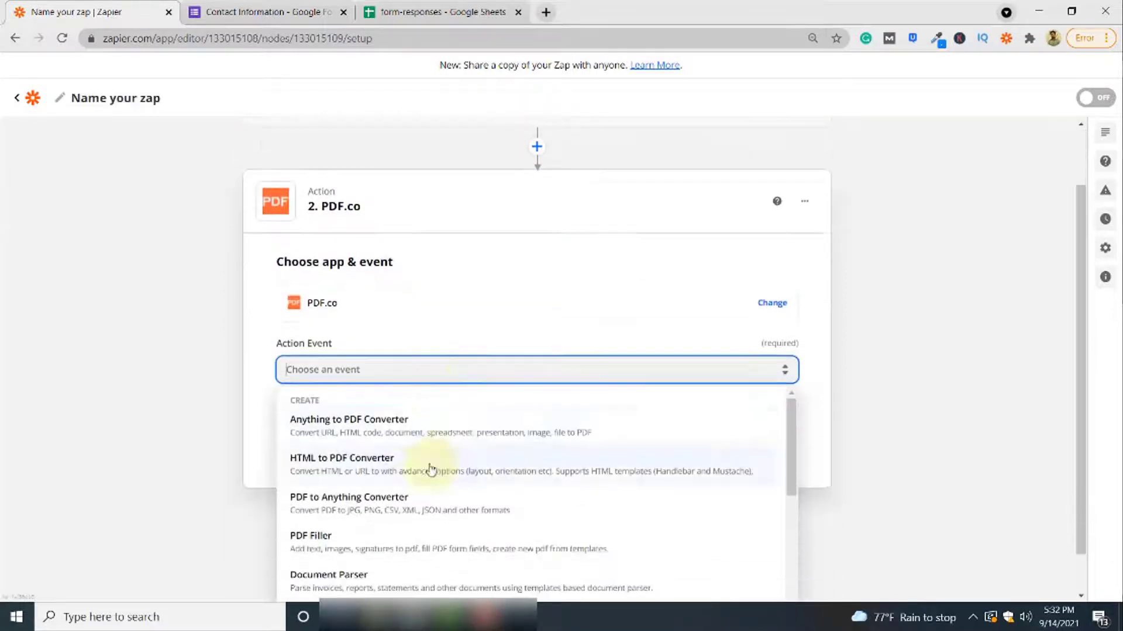
{"action": "left_click", "coordinate": [406, 430]}
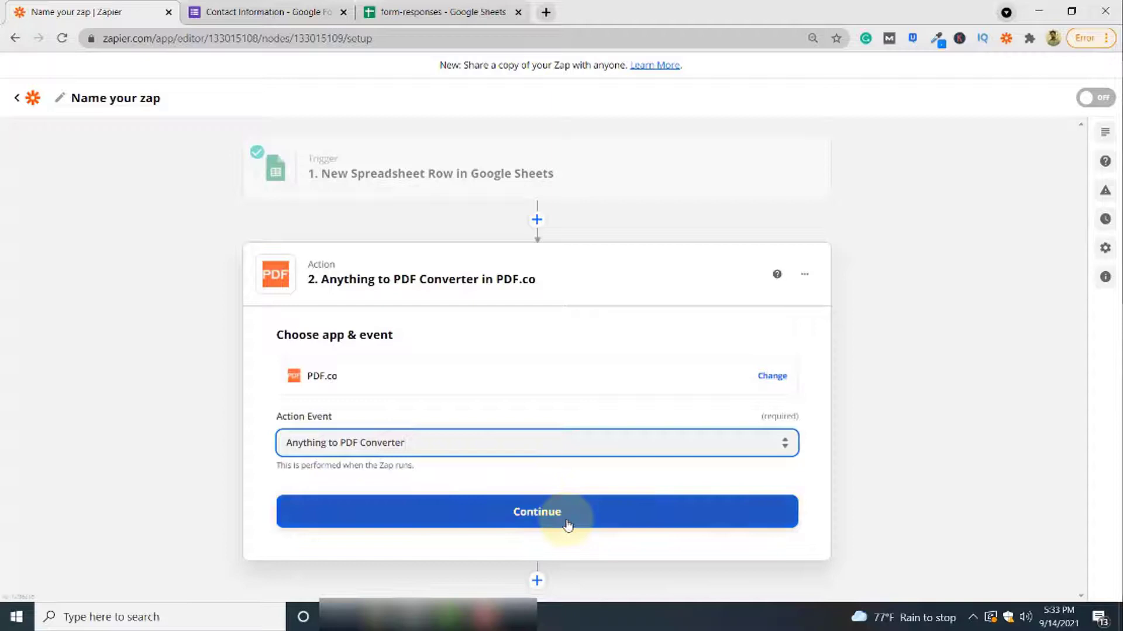
{"action": "left_click", "coordinate": [568, 524]}
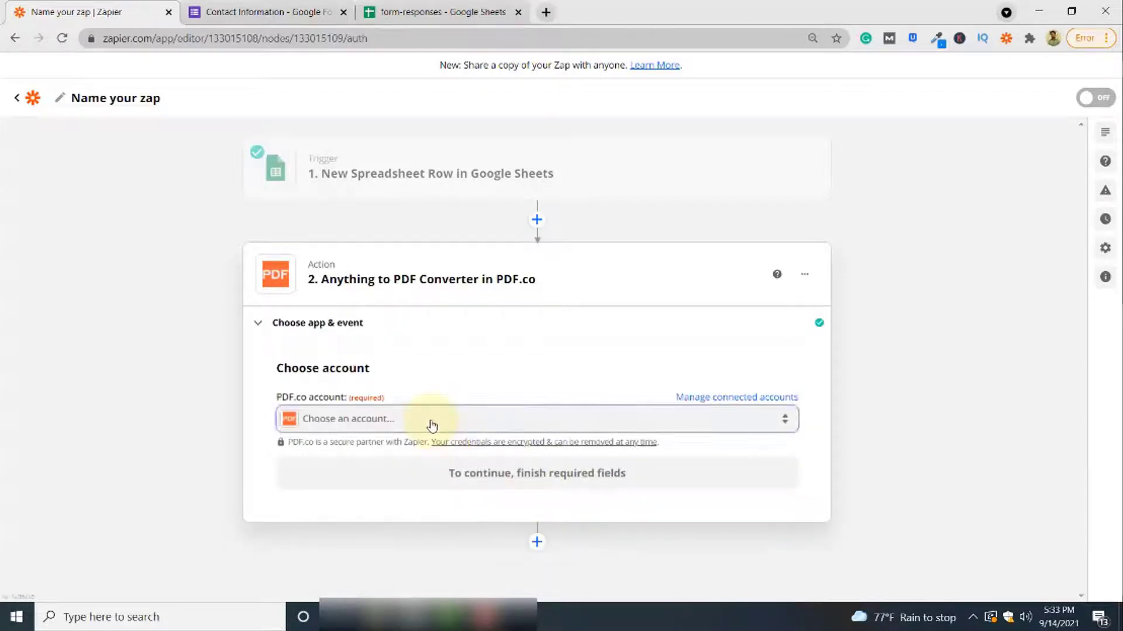
Connect the existing PDF.co account to the action
{"action": "left_click", "coordinate": [432, 425]}
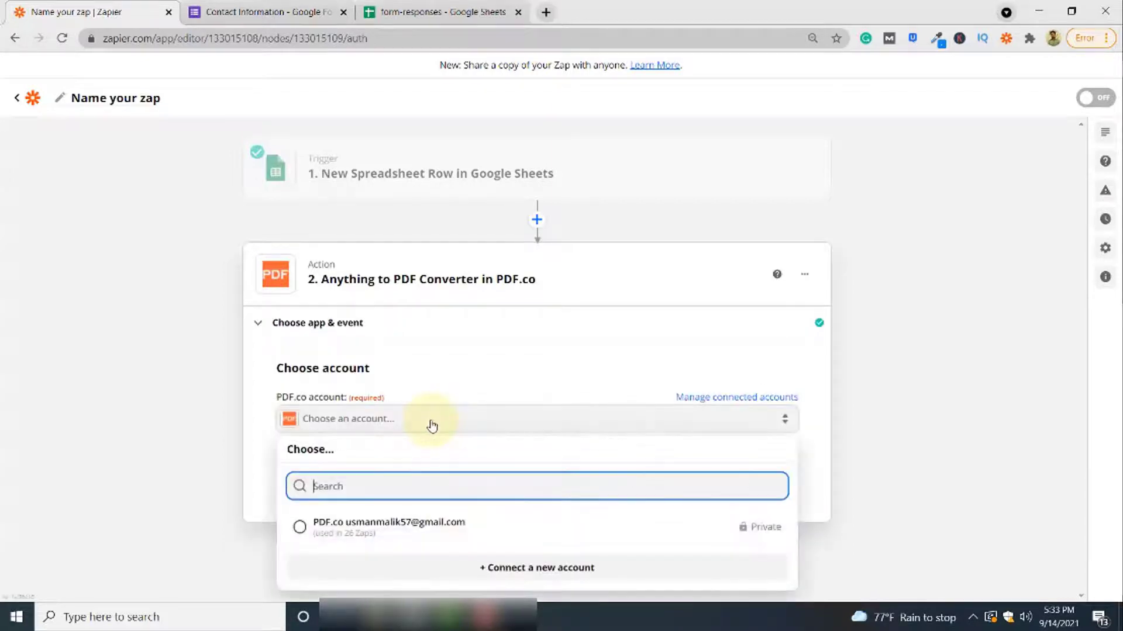
{"action": "left_click", "coordinate": [524, 528]}
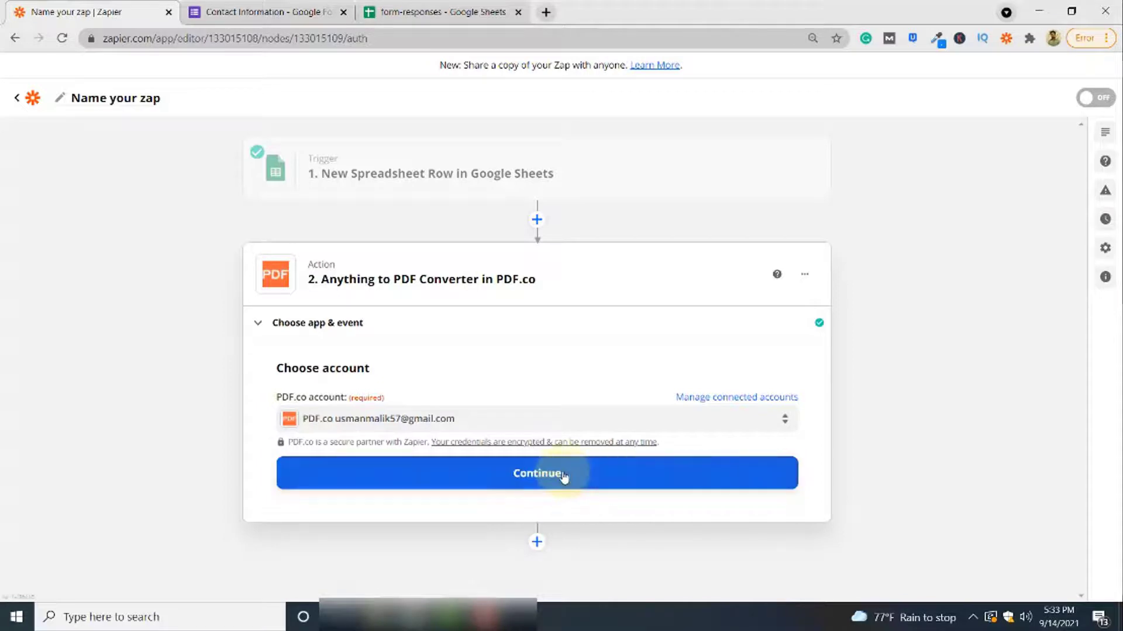
{"action": "left_click", "coordinate": [563, 475]}
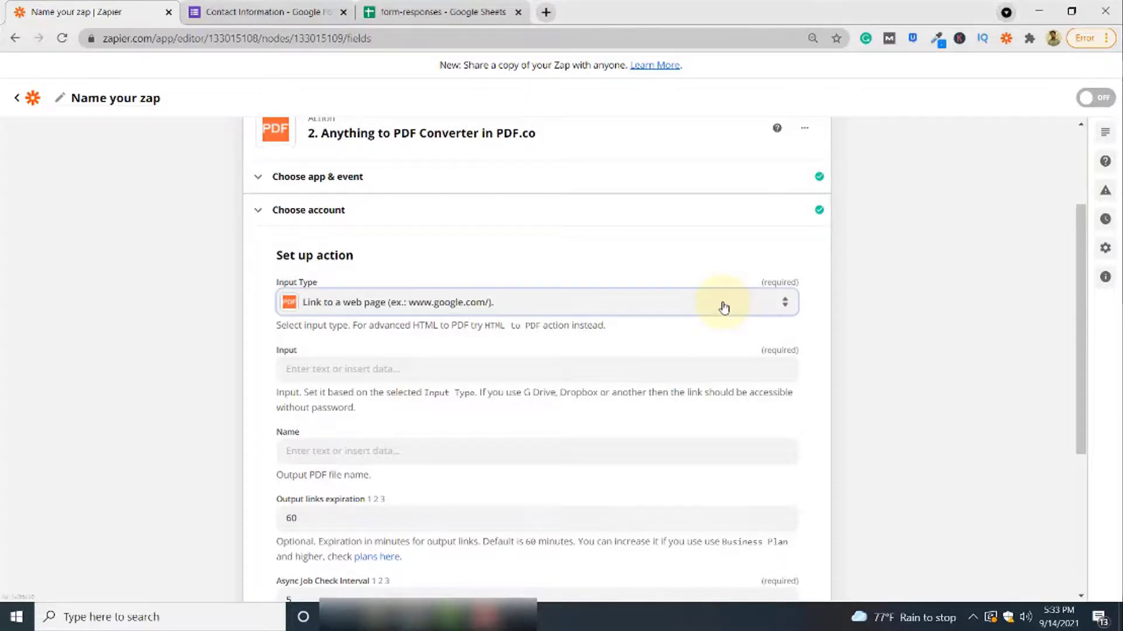
Set Input Type to 'Link to a CSV, XLS, XLSX, TXT spreadsheet file or filetoken:// link'
{"action": "left_click", "coordinate": [723, 305]}
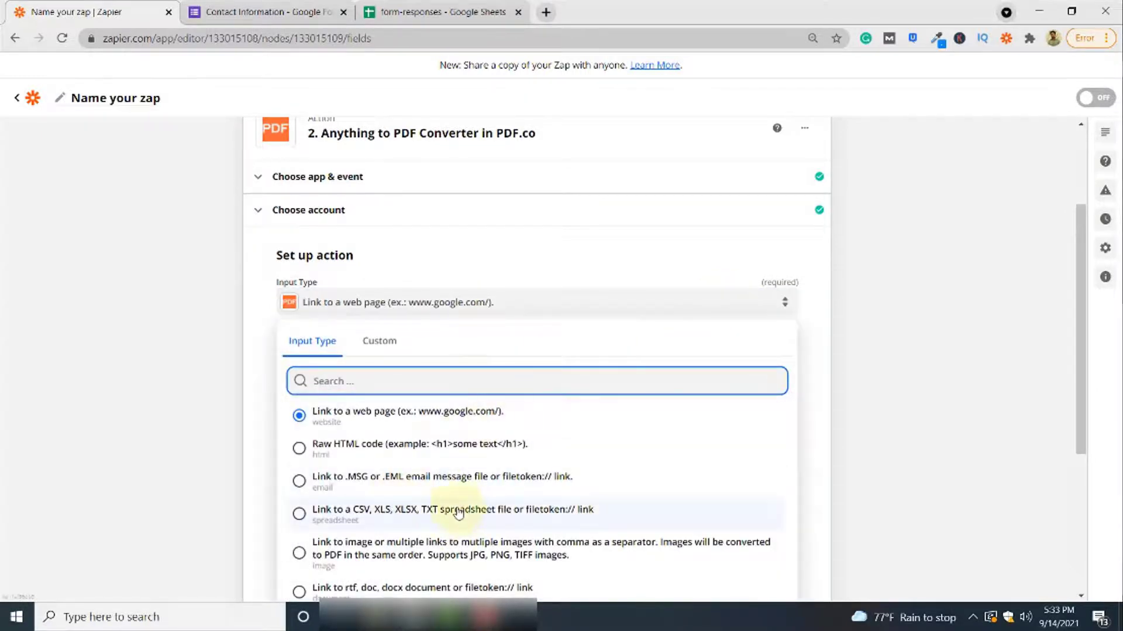
{"action": "left_click", "coordinate": [550, 520]}
{"action": "scroll", "coordinate": [632, 446], "scroll_direction": "down", "scroll_amount": 1}
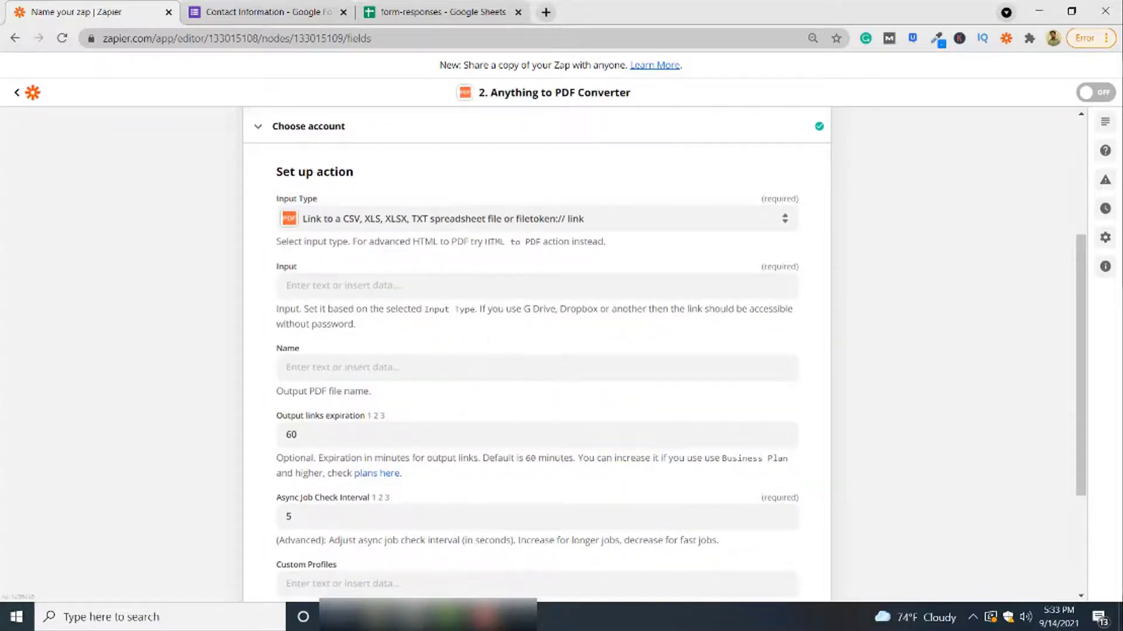
Try switching the converter's Input Type to Raw HTML code
{"action": "left_click", "coordinate": [343, 290]}
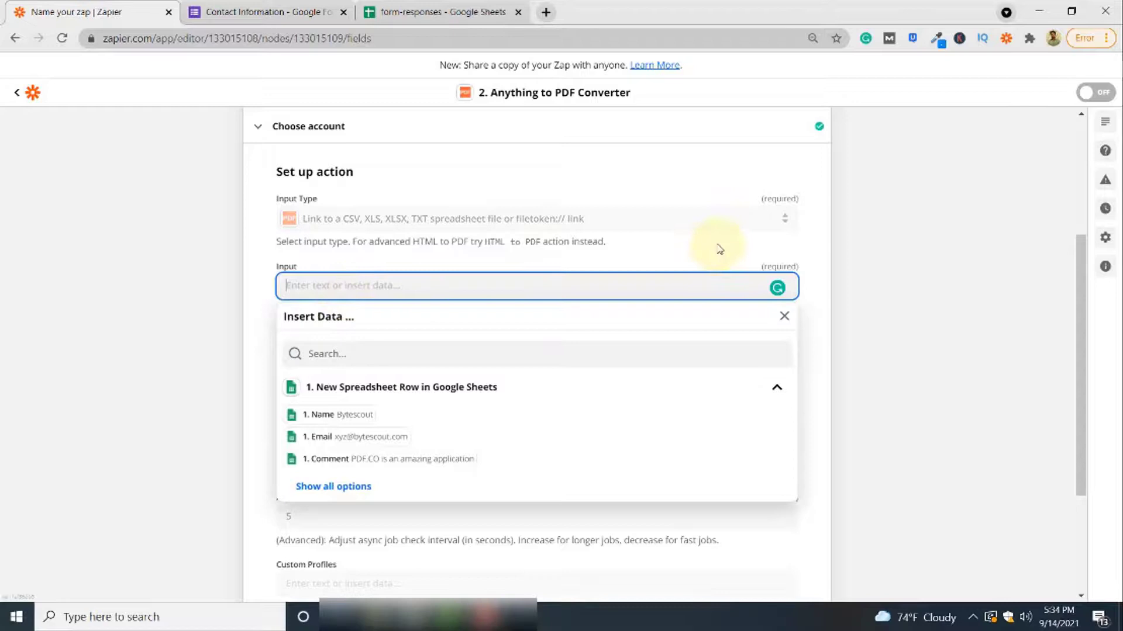
{"action": "left_click", "coordinate": [717, 220]}
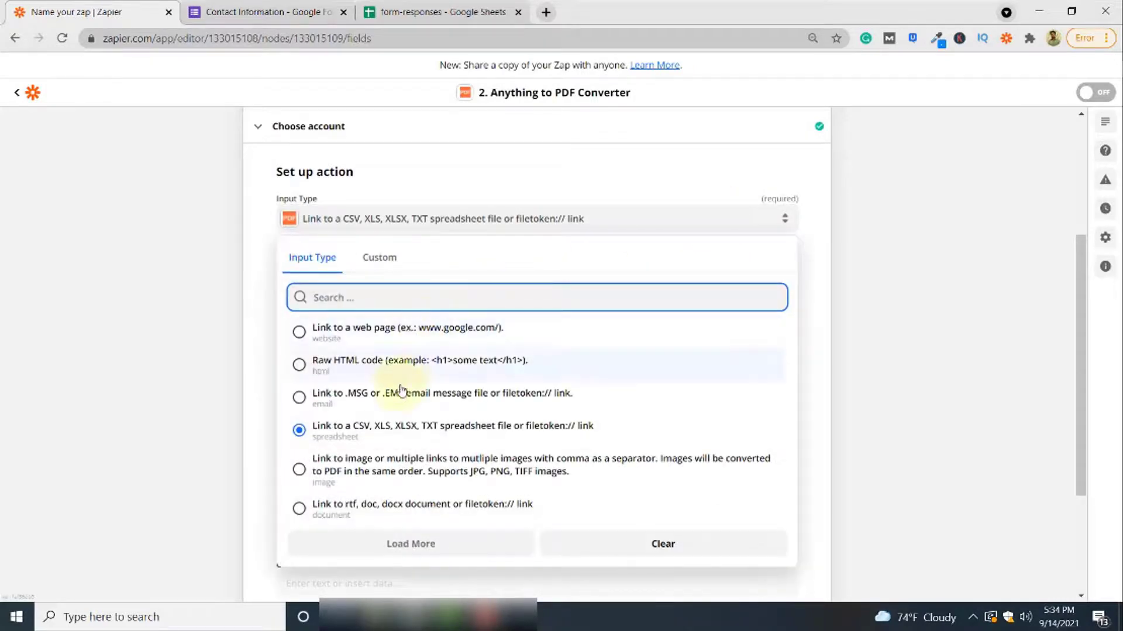
{"action": "left_click", "coordinate": [379, 366]}
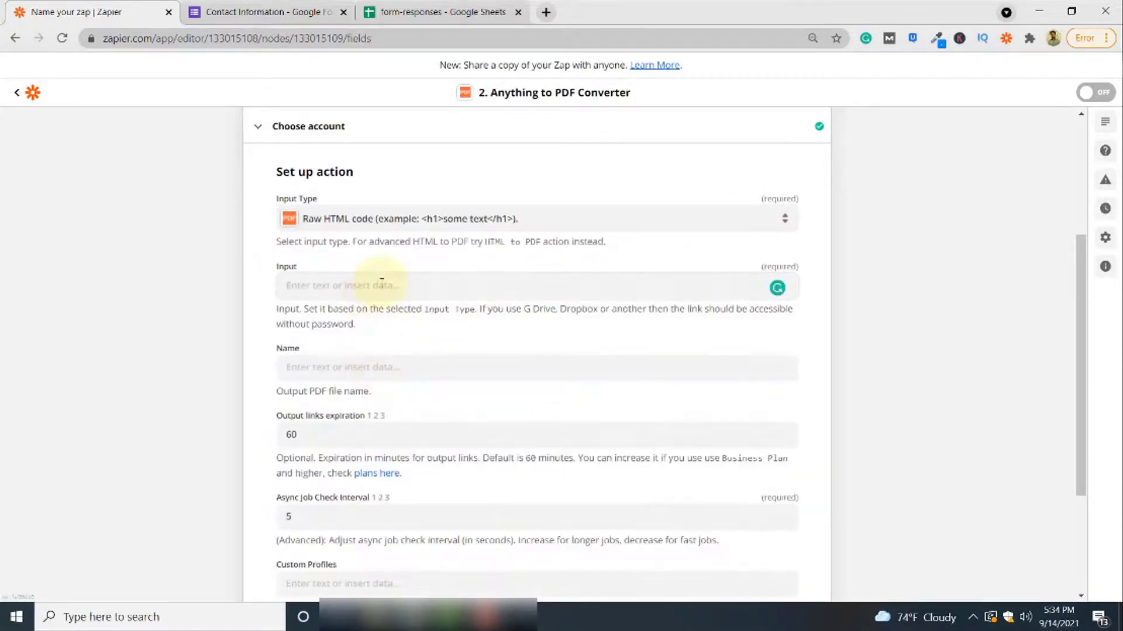
{"action": "left_click", "coordinate": [361, 286]}
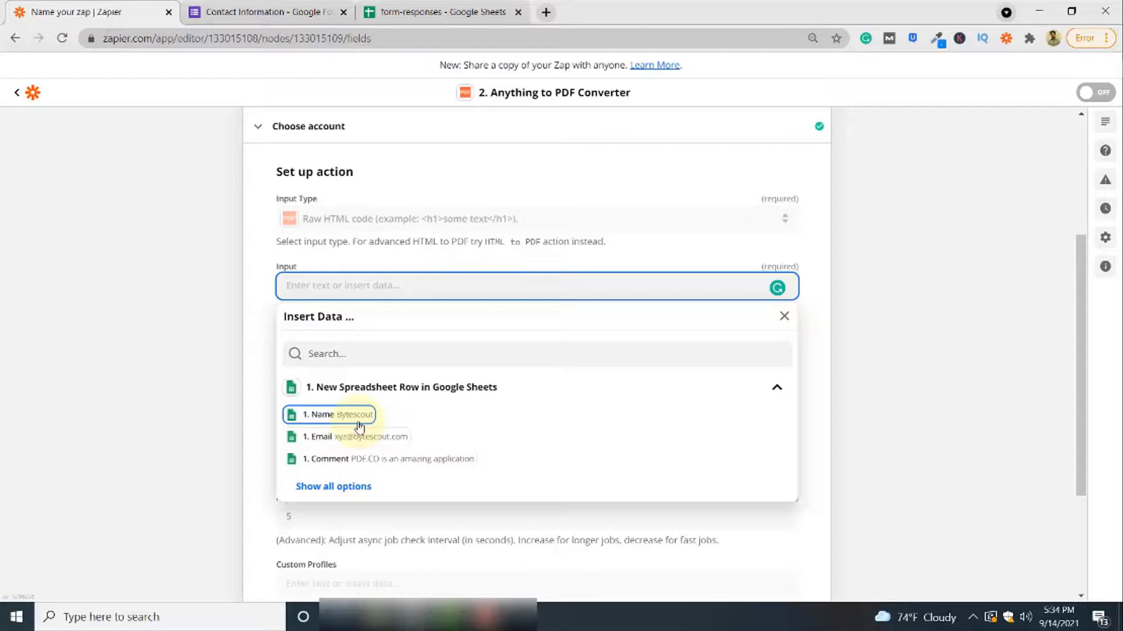
Restore the spreadsheet-link Input Type and paste the Google Sheets URL into Input
{"action": "left_click", "coordinate": [726, 226]}
{"action": "left_click", "coordinate": [725, 226]}
{"action": "left_click", "coordinate": [726, 226]}
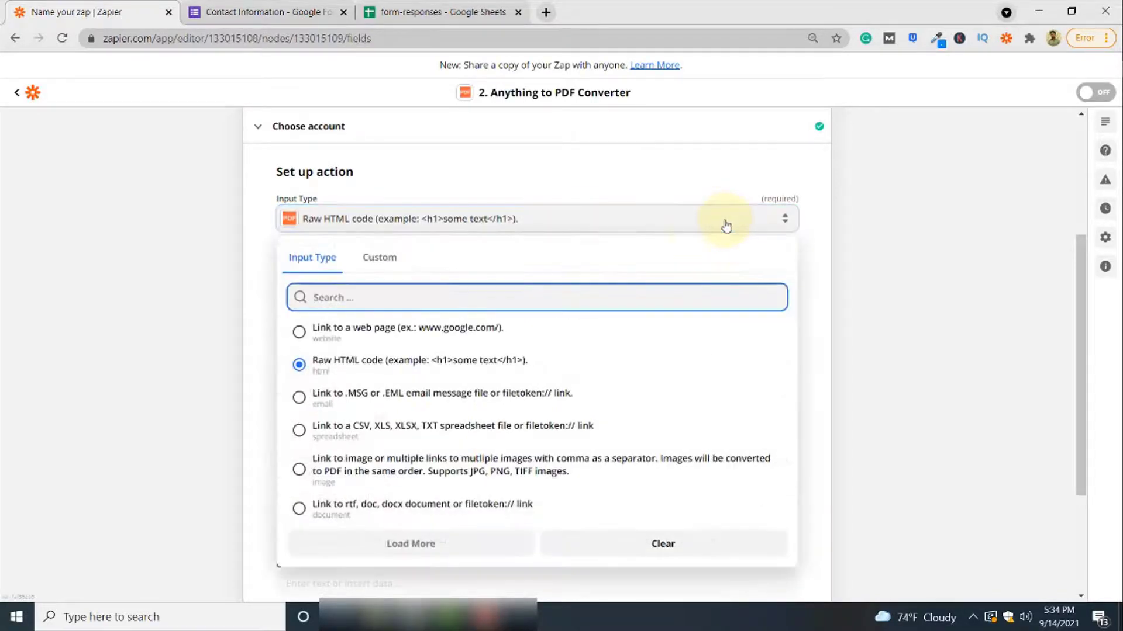
{"action": "left_click", "coordinate": [474, 431]}
{"action": "left_click", "coordinate": [380, 285]}
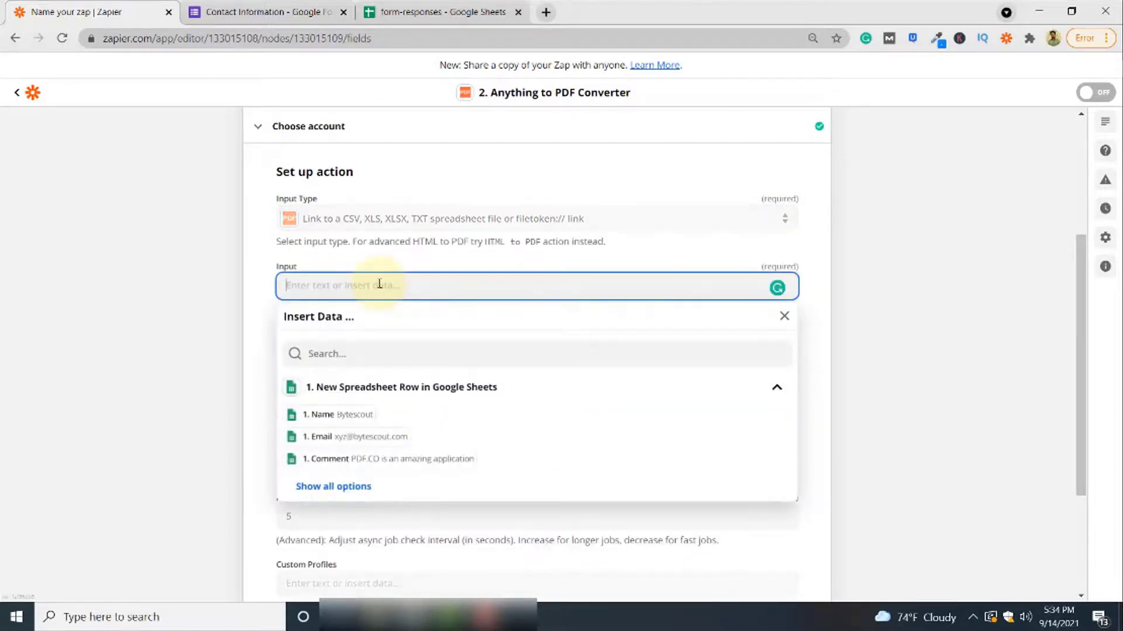
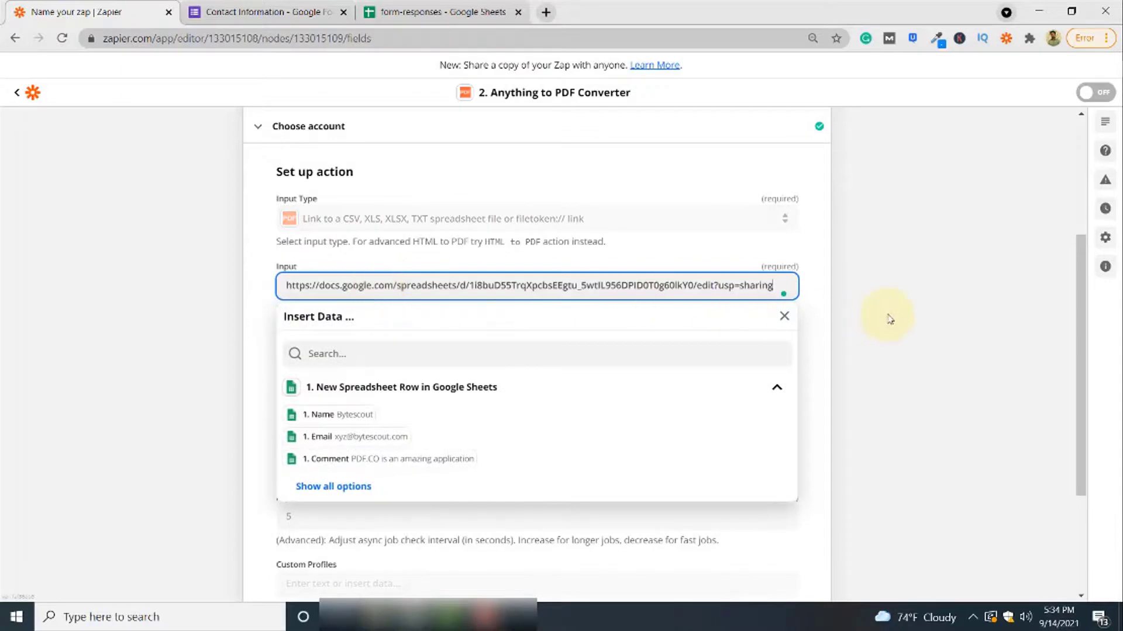
{"action": "left_click", "coordinate": [889, 318]}
Test the PDF.co conversion and select the returned edit.pdf url
{"action": "scroll", "coordinate": [889, 319], "scroll_direction": "down", "scroll_amount": 3}
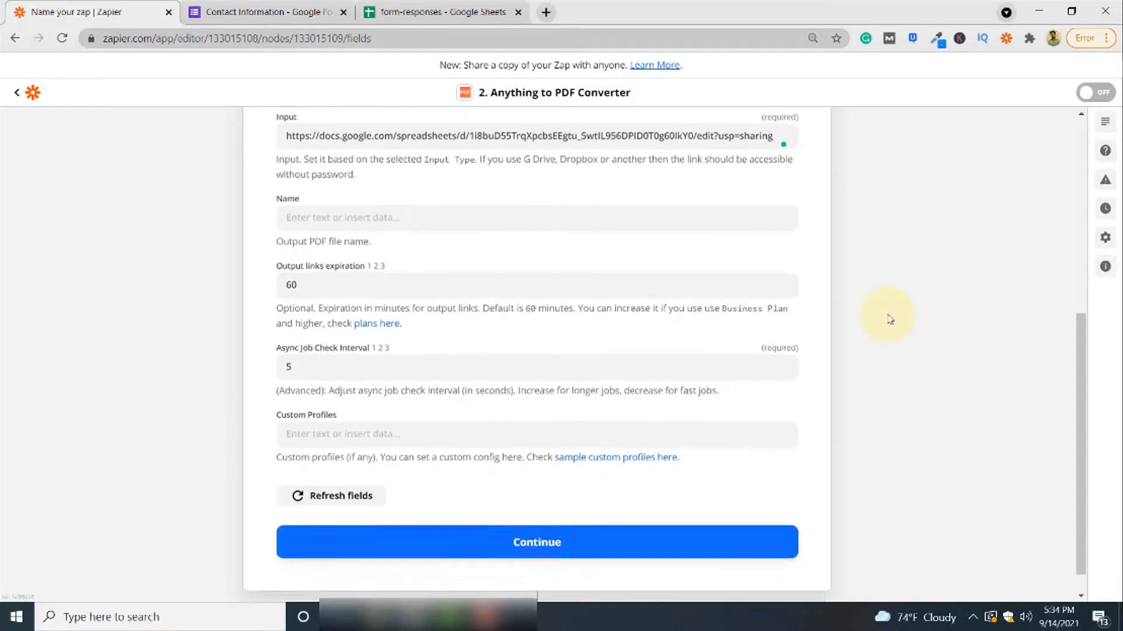
{"action": "left_click", "coordinate": [582, 512]}
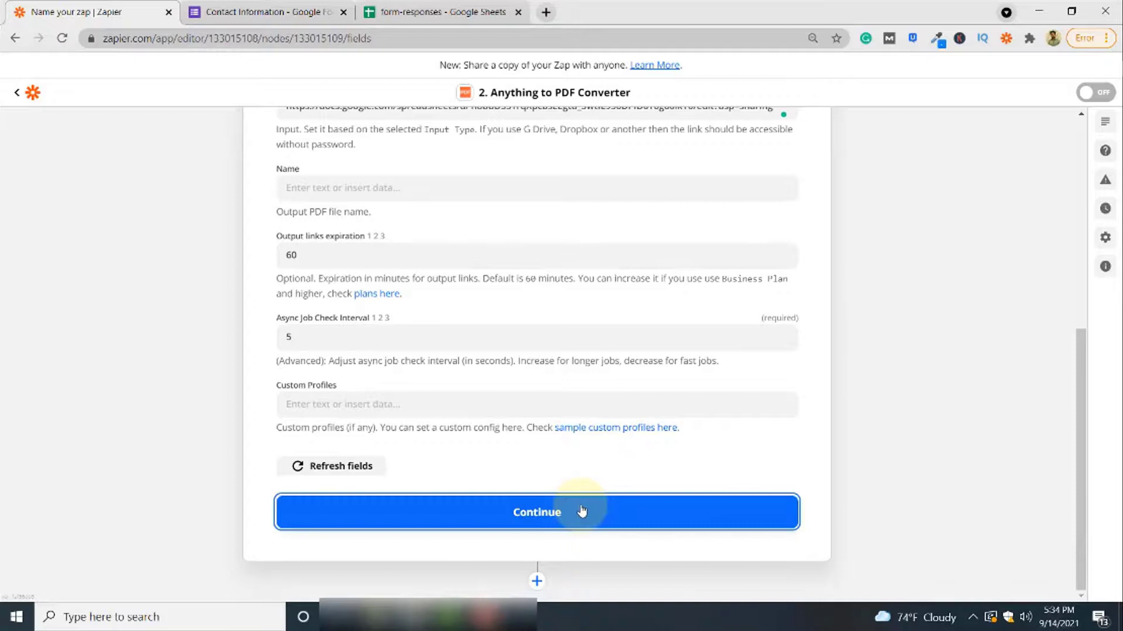
{"action": "scroll", "coordinate": [649, 433], "scroll_direction": "down", "scroll_amount": 4}
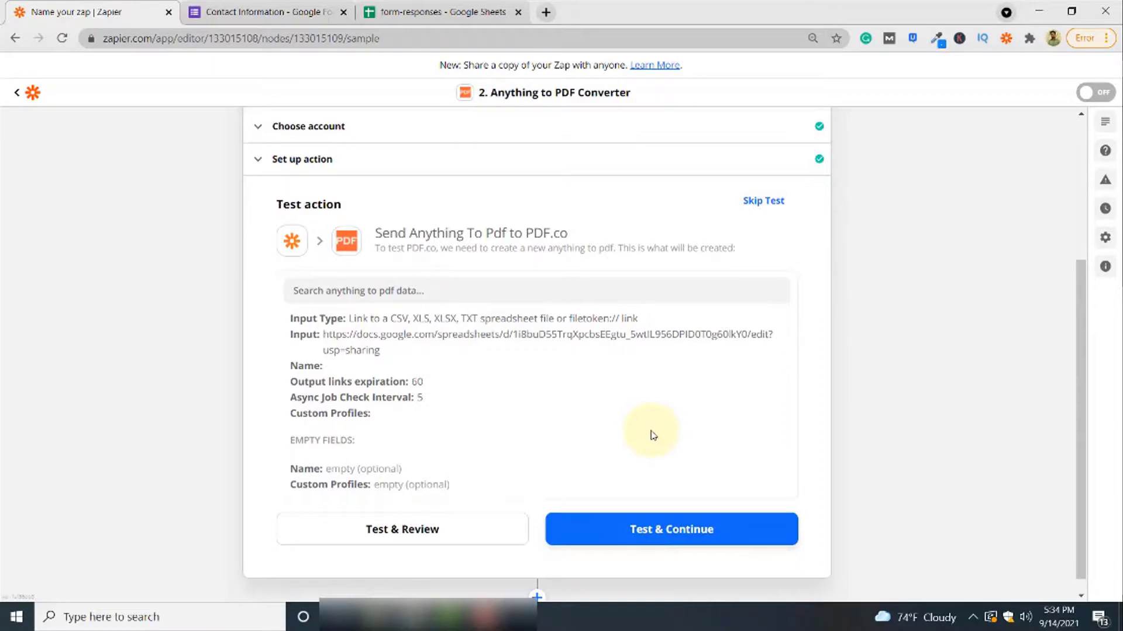
{"action": "left_click", "coordinate": [438, 534]}
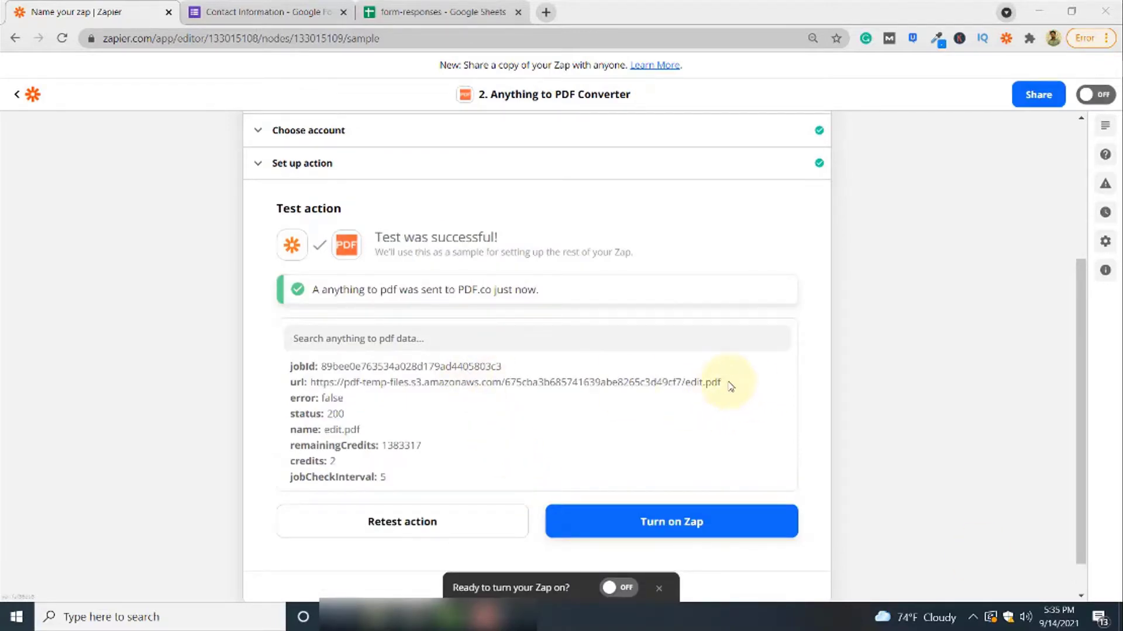
{"action": "triple_click", "coordinate": [666, 383]}
{"action": "left_click", "coordinate": [725, 386]}
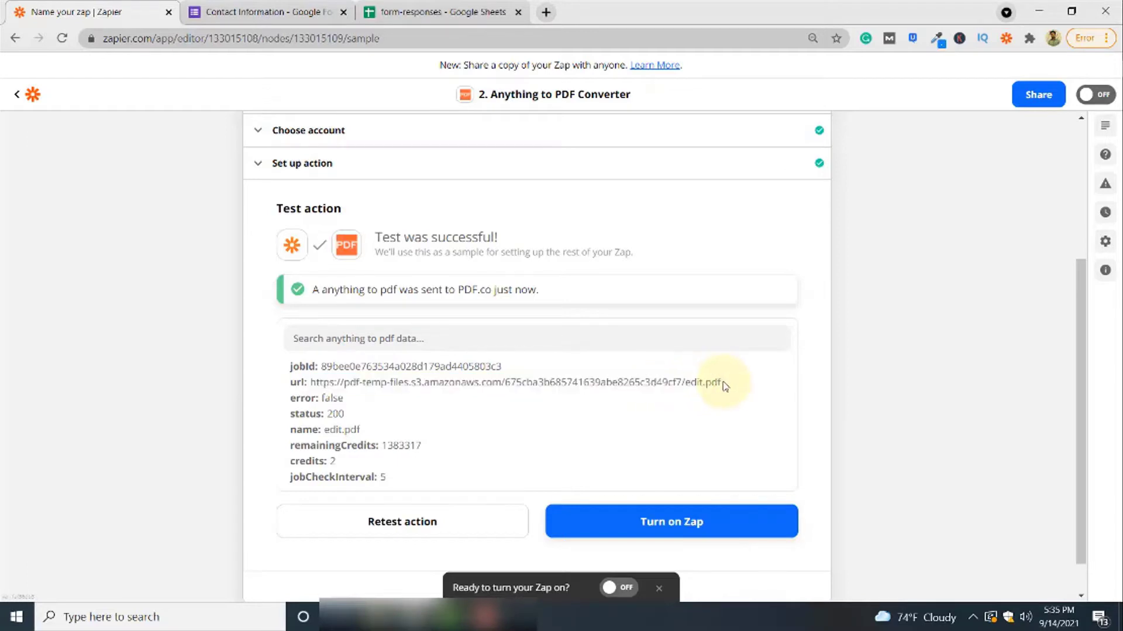
{"action": "triple_click", "coordinate": [723, 385]}
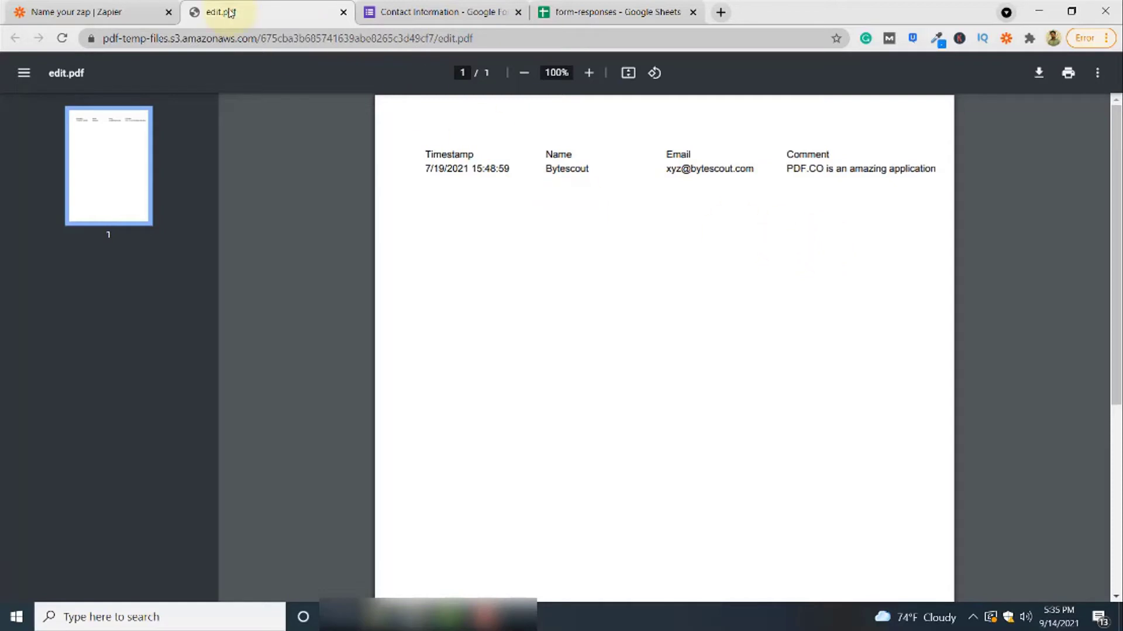
View the generated edit.pdf with the response's details, then return to the Zap editor
{"action": "left_click", "coordinate": [107, 11]}
{"action": "scroll", "coordinate": [760, 459], "scroll_direction": "down", "scroll_amount": 1}
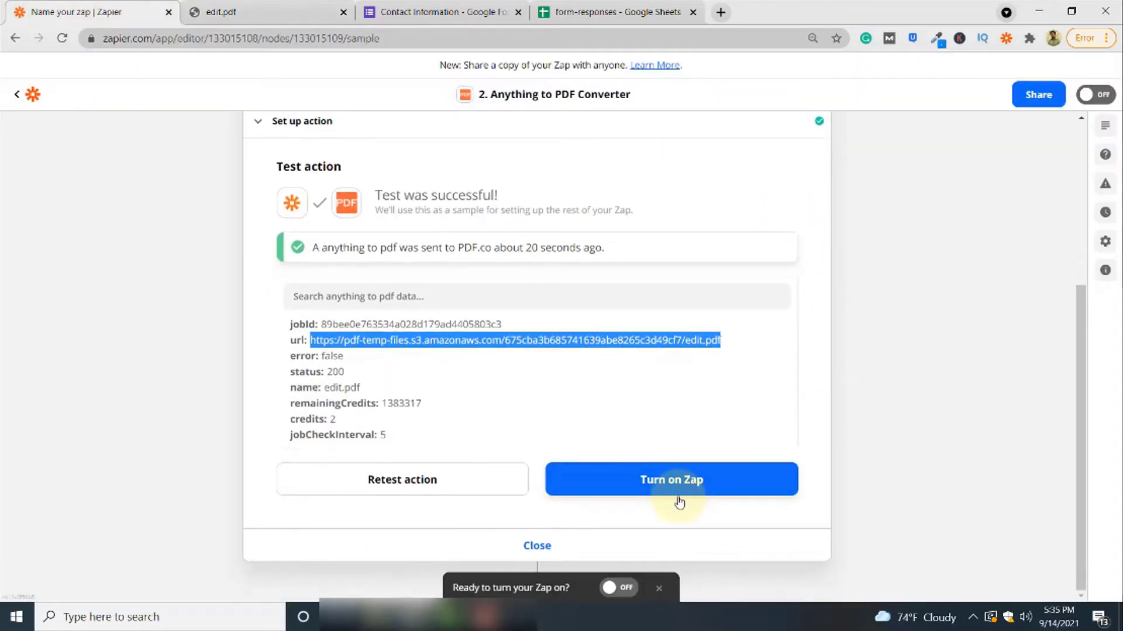